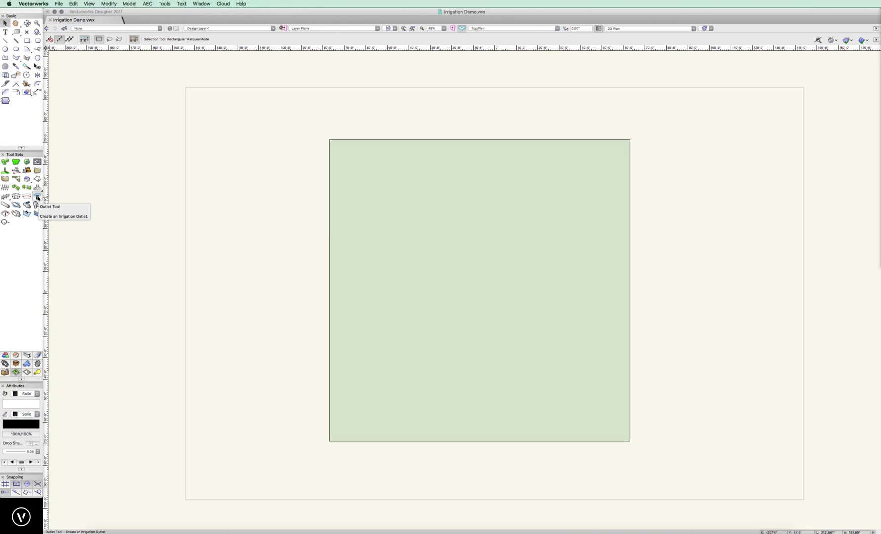
Step: Set the Outlet tool to the Hunter I-20 Series rotor with a 35 ft radius
{"action": "left_click", "coordinate": [38, 197]}
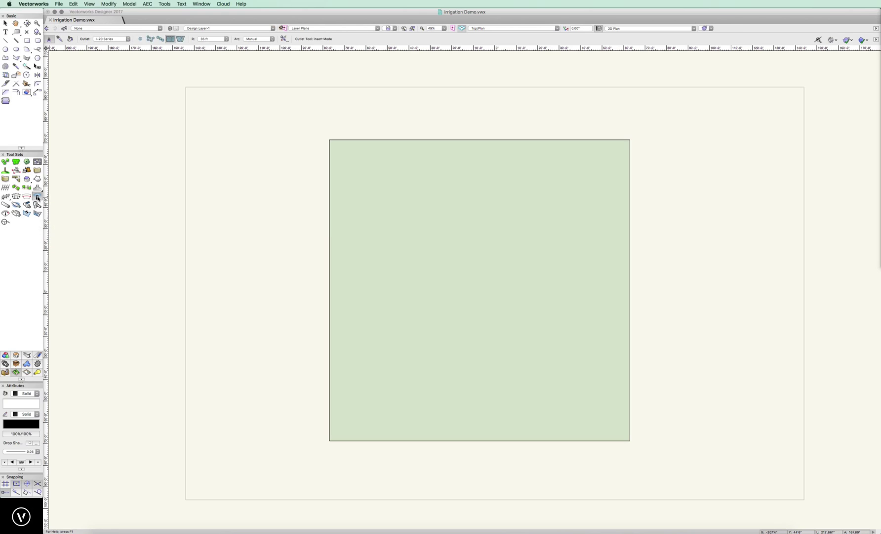
{"action": "left_click", "coordinate": [119, 39]}
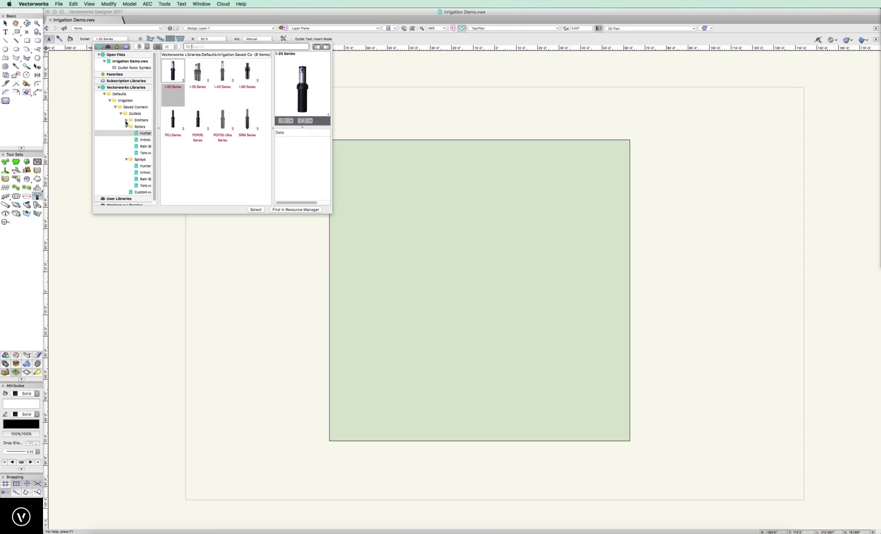
{"action": "left_click", "coordinate": [126, 121]}
{"action": "left_click", "coordinate": [126, 121]}
{"action": "left_click", "coordinate": [141, 192]}
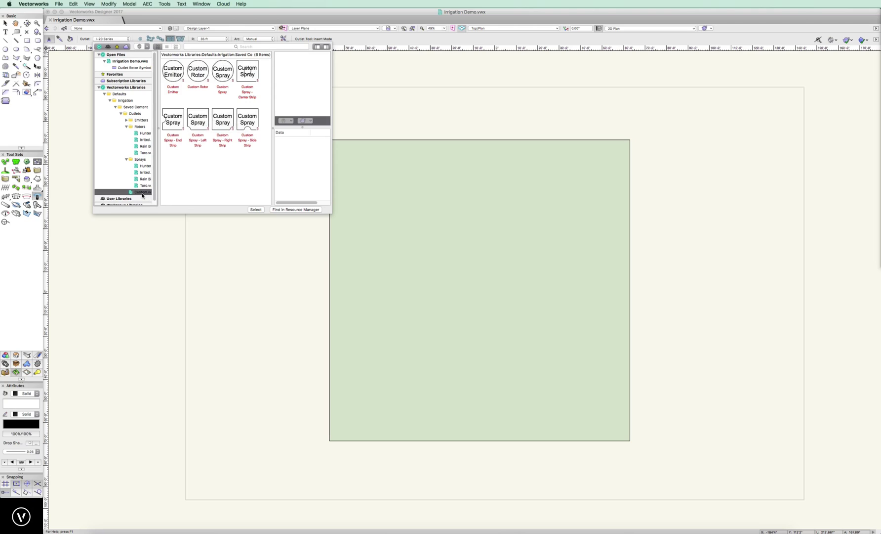
{"action": "left_click", "coordinate": [144, 134]}
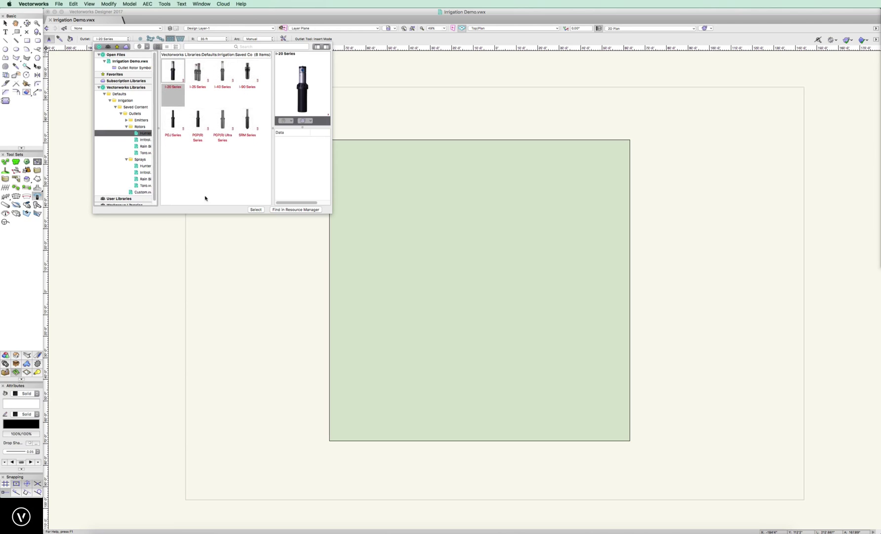
{"action": "left_click", "coordinate": [173, 73]}
{"action": "left_click", "coordinate": [256, 210]}
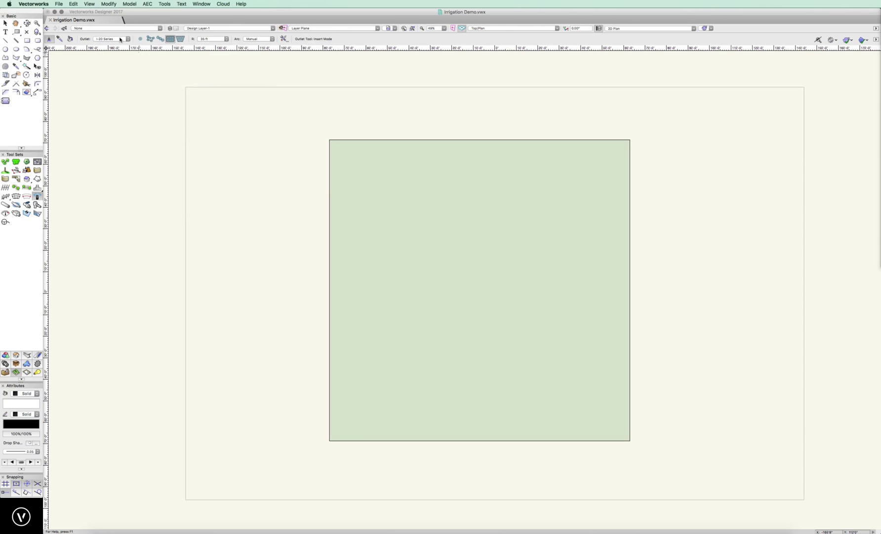
{"action": "left_click", "coordinate": [212, 39]}
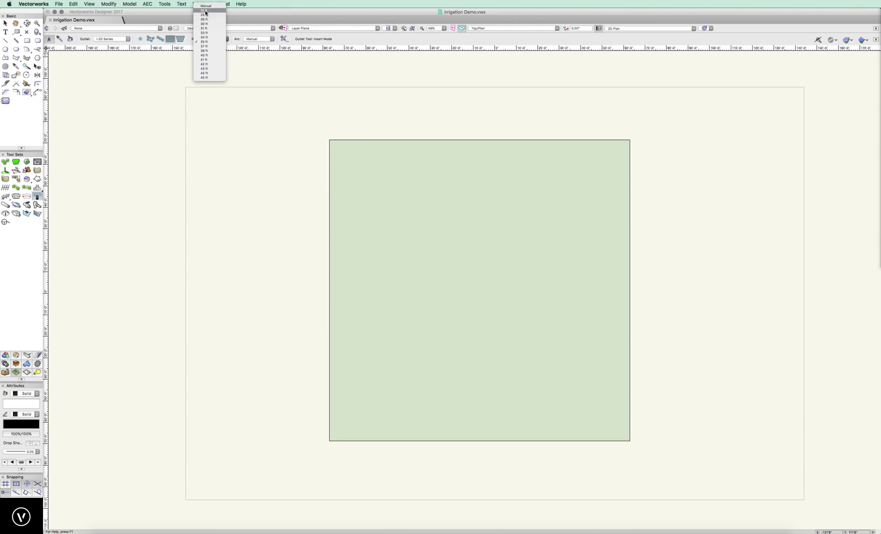
{"action": "left_click", "coordinate": [203, 43]}
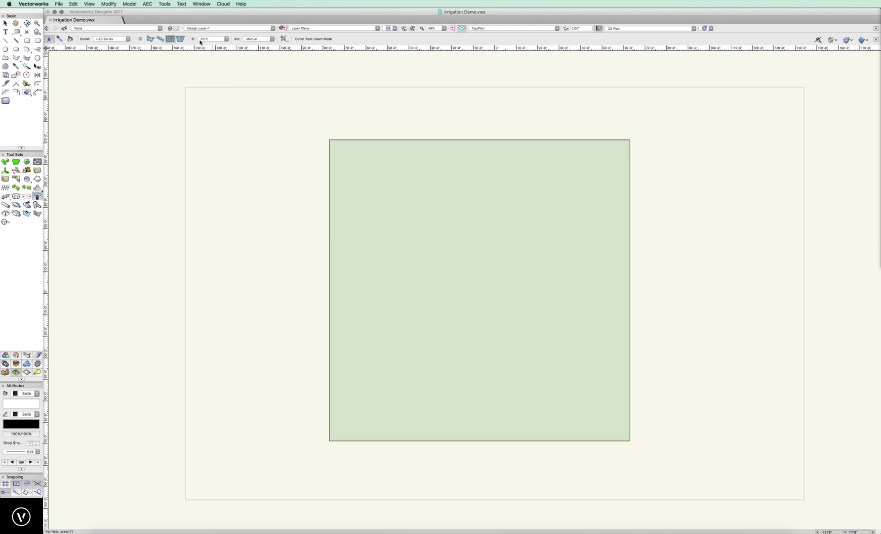
{"action": "left_click", "coordinate": [105, 40]}
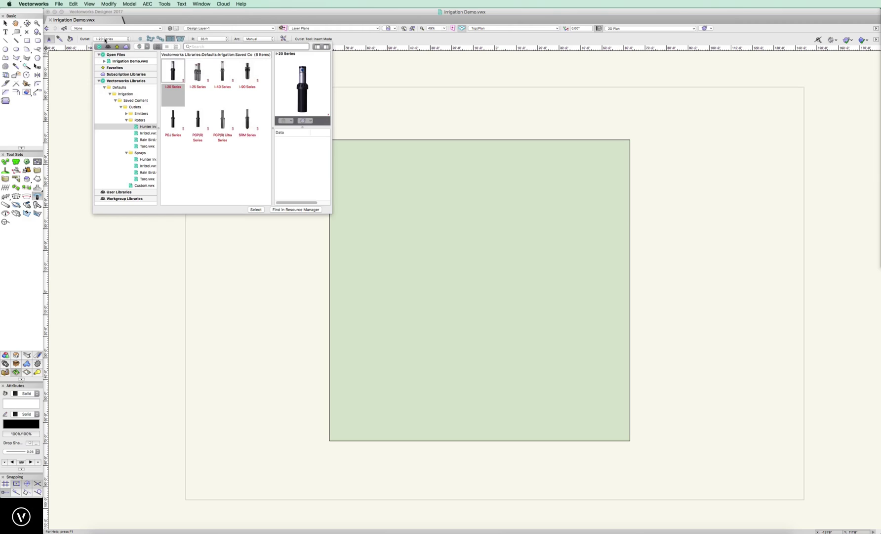
{"action": "left_click", "coordinate": [147, 159]}
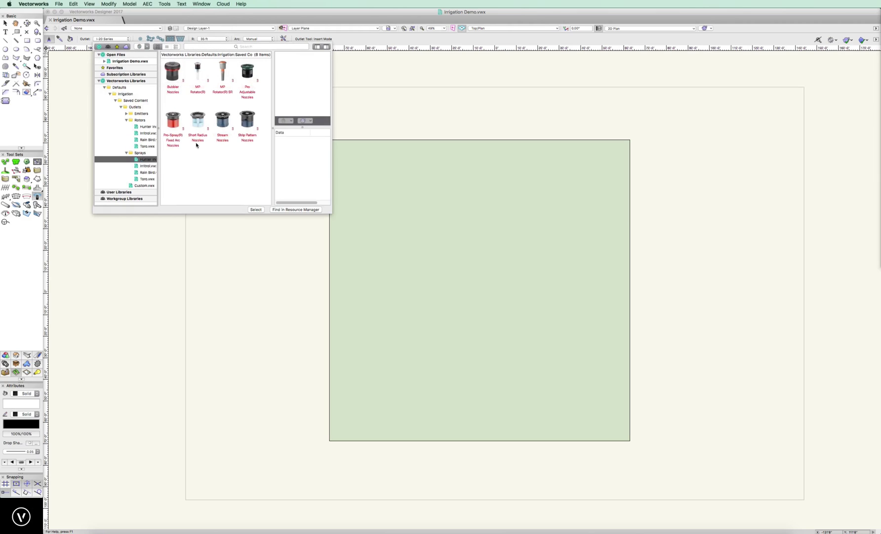
{"action": "left_click", "coordinate": [193, 79]}
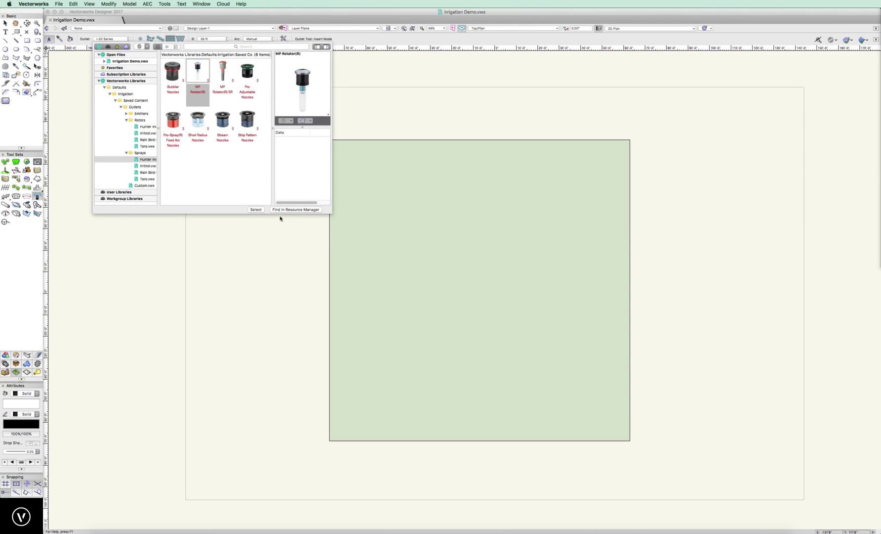
{"action": "left_click", "coordinate": [255, 210]}
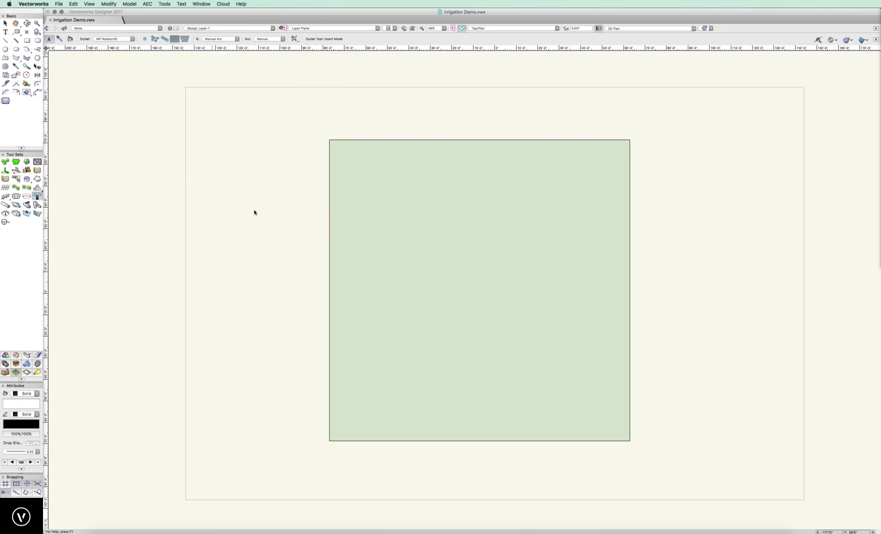
{"action": "left_click", "coordinate": [218, 39]}
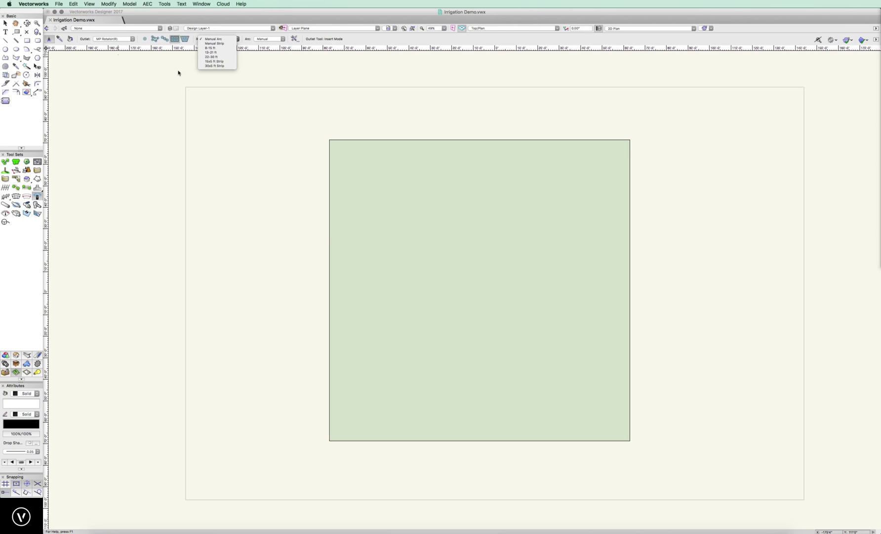
{"action": "left_click", "coordinate": [250, 72]}
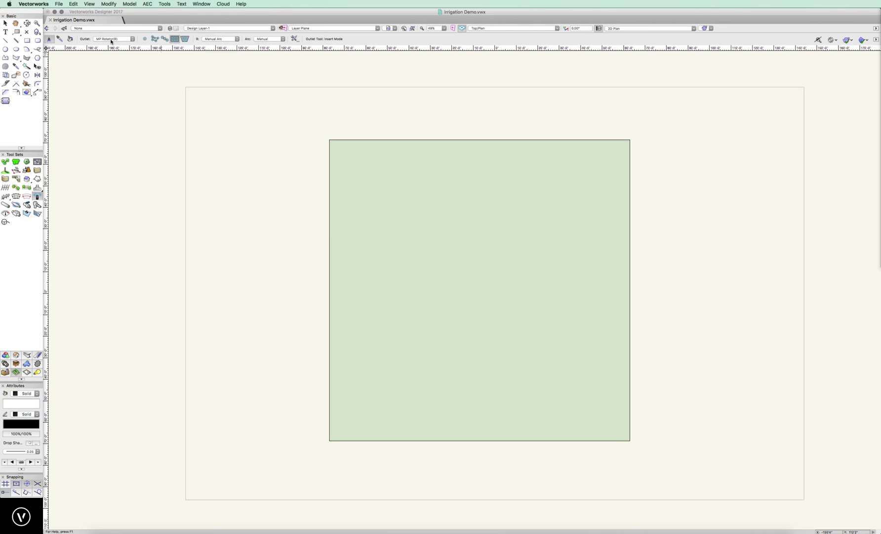
{"action": "left_click", "coordinate": [263, 39]}
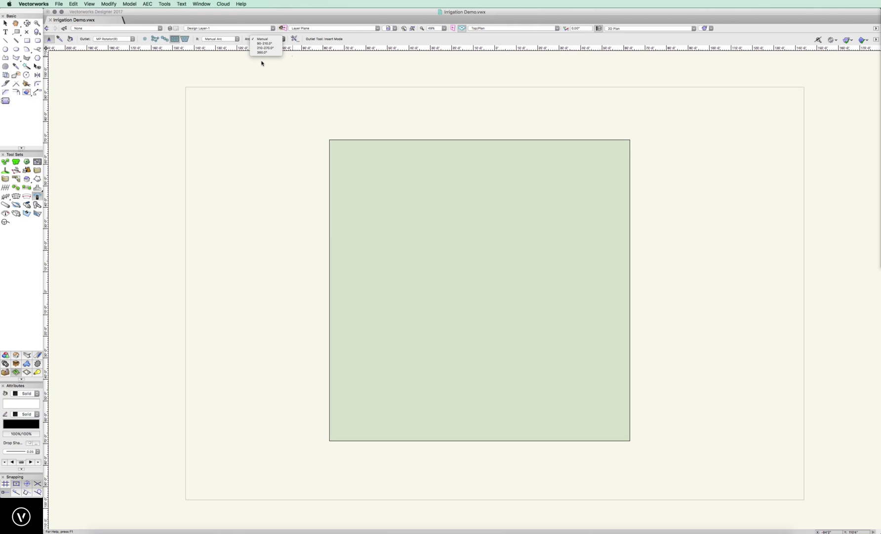
{"action": "left_click", "coordinate": [262, 63]}
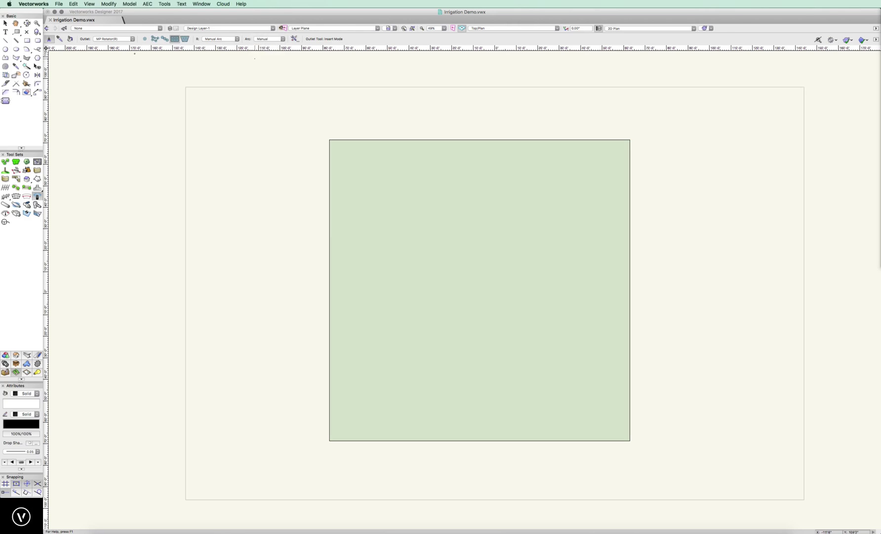
{"action": "left_click", "coordinate": [110, 39]}
{"action": "left_click", "coordinate": [144, 134]}
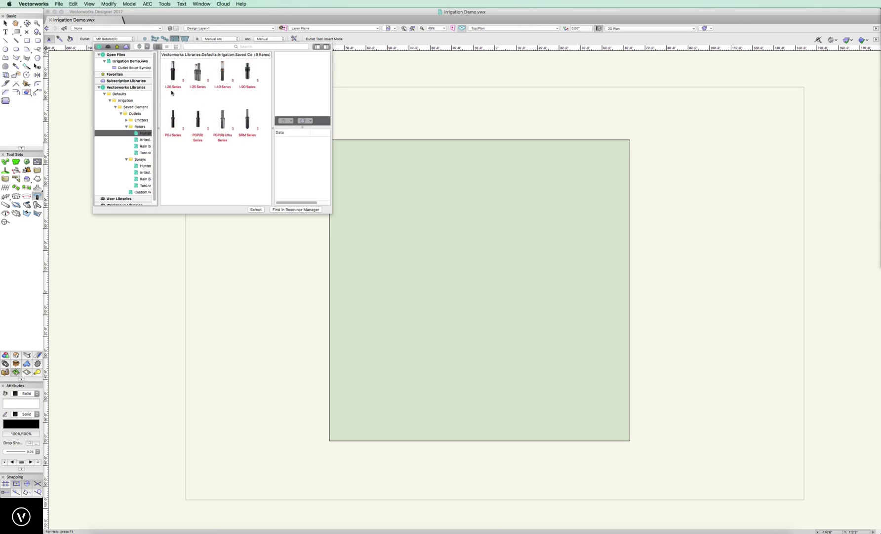
{"action": "left_click", "coordinate": [174, 72]}
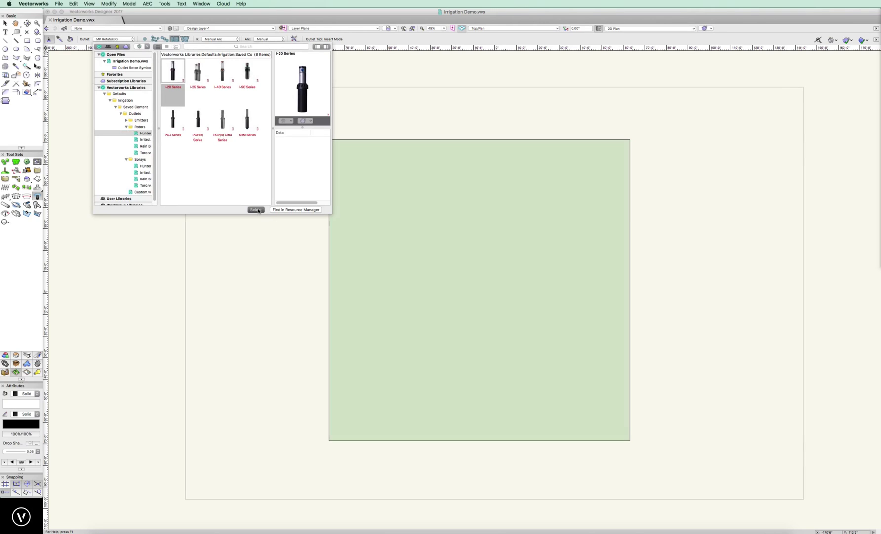
{"action": "left_click", "coordinate": [256, 209]}
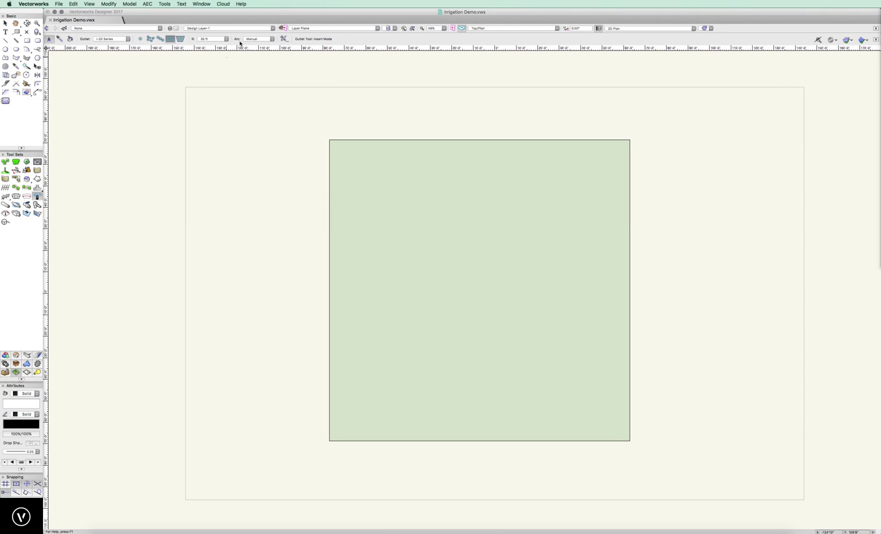
Step: Set outlet defaults to Best Fit (by overlap) mode, showing coverage, pressure and flow
{"action": "left_click", "coordinate": [284, 40]}
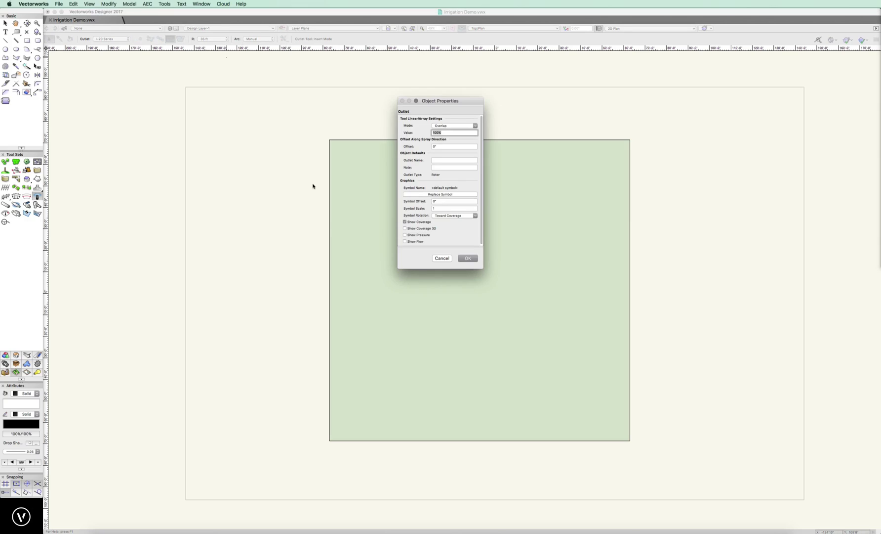
{"action": "left_click", "coordinate": [460, 127]}
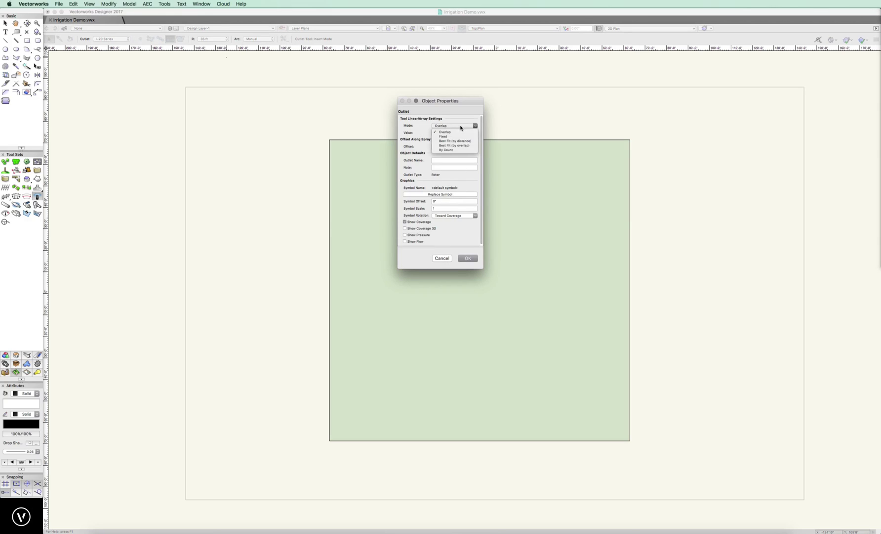
{"action": "left_click", "coordinate": [435, 145]}
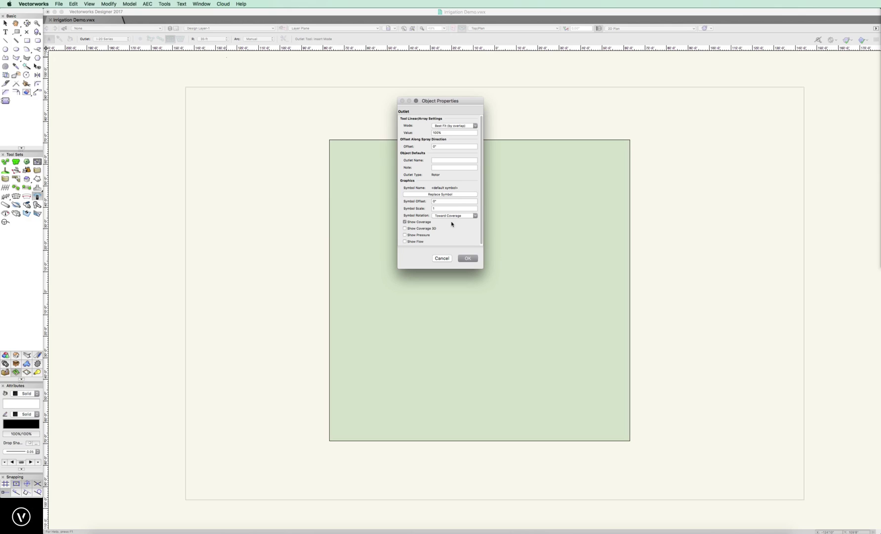
{"action": "scroll", "coordinate": [452, 224], "scroll_direction": "down", "scroll_amount": 1}
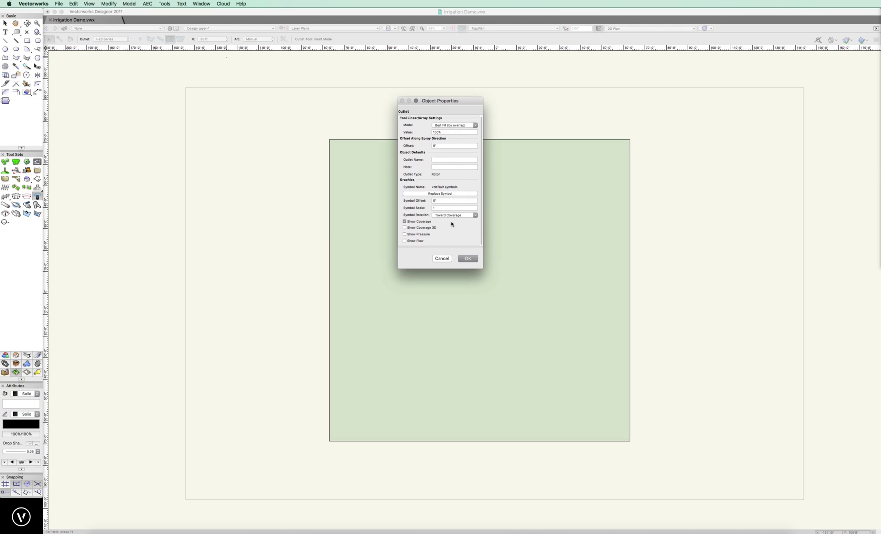
{"action": "left_click", "coordinate": [405, 222]}
{"action": "left_click", "coordinate": [405, 222]}
{"action": "left_click", "coordinate": [405, 235]}
{"action": "left_click", "coordinate": [405, 241]}
Step: Accept the outlet defaults, then make new pipes show flow, flow direction and nominal diameter
{"action": "left_click", "coordinate": [467, 258]}
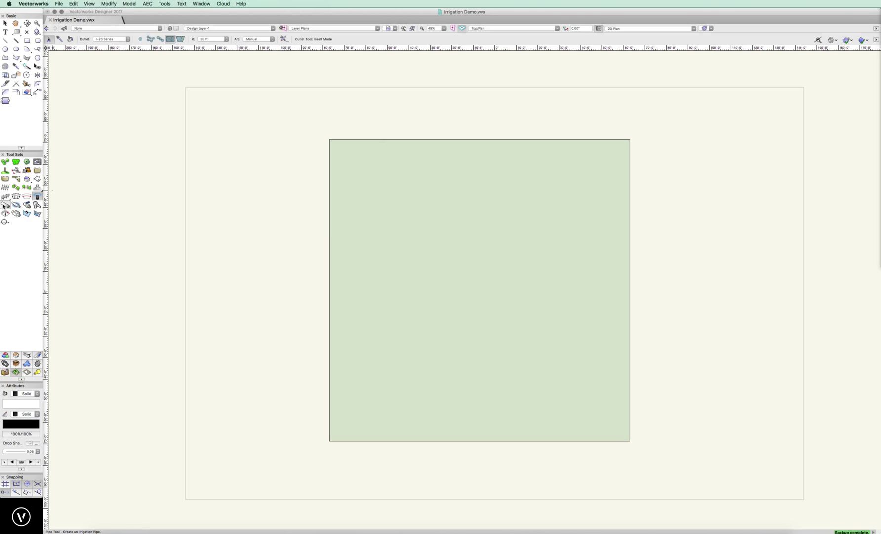
{"action": "left_click", "coordinate": [4, 205]}
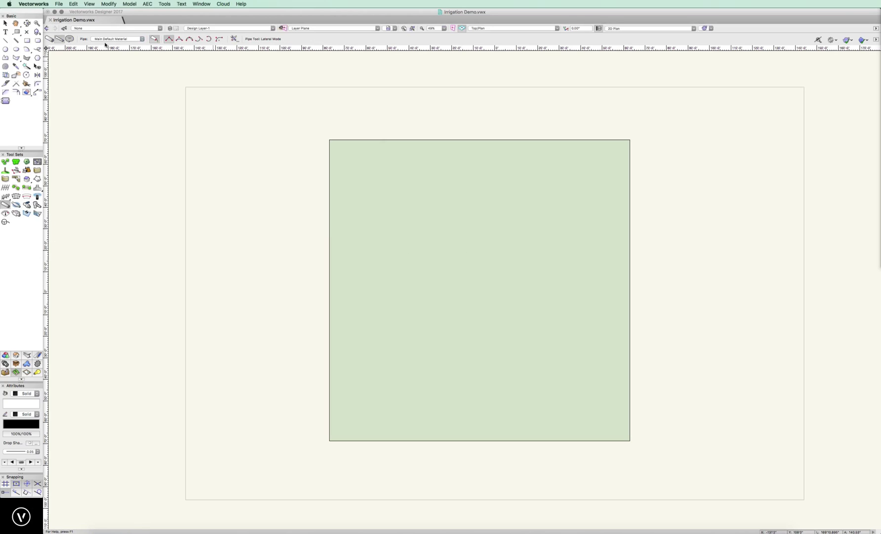
{"action": "left_click", "coordinate": [234, 39]}
{"action": "left_click", "coordinate": [405, 224]}
{"action": "left_click", "coordinate": [404, 230]}
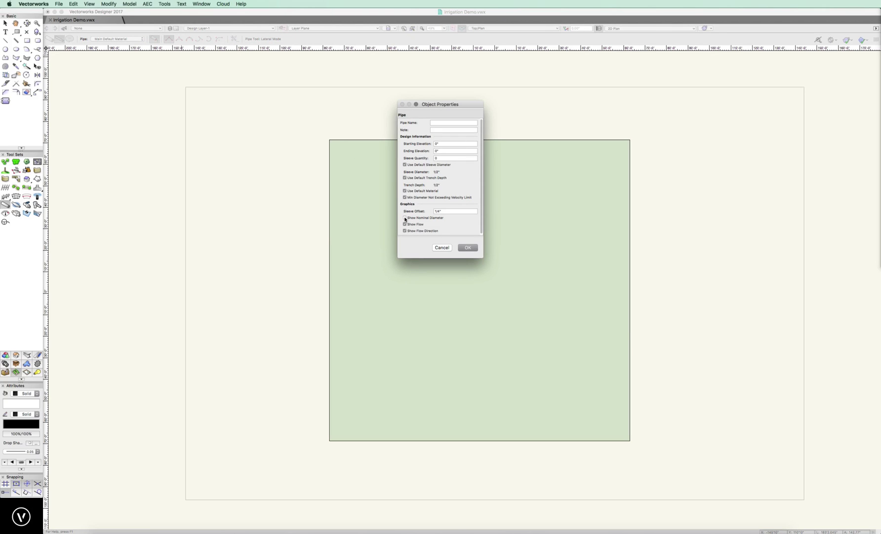
{"action": "left_click", "coordinate": [405, 218]}
{"action": "left_click", "coordinate": [463, 248]}
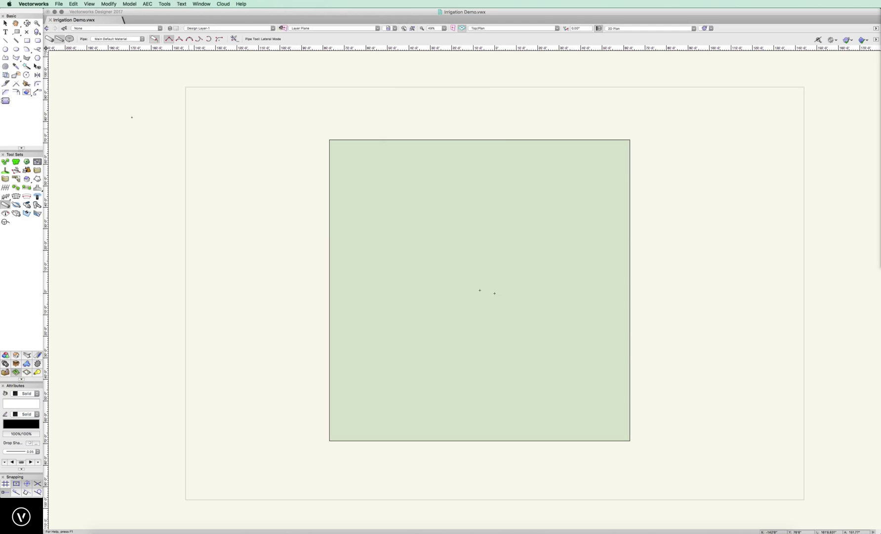
Step: Accept the Valve tool's default preferences unchanged
{"action": "left_click", "coordinate": [27, 205]}
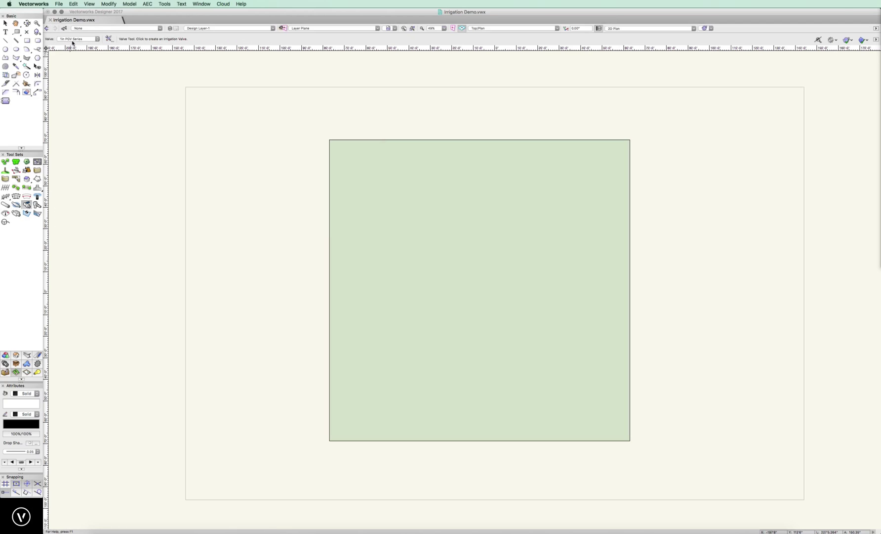
{"action": "left_click", "coordinate": [170, 78]}
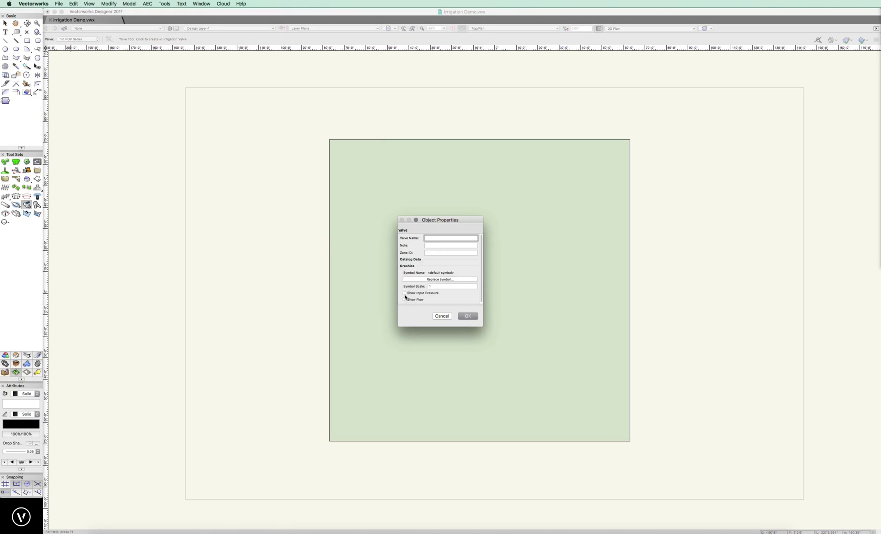
{"action": "left_click", "coordinate": [467, 316]}
Step: Make new points of connection show flow in their default preferences
{"action": "left_click", "coordinate": [37, 205]}
{"action": "left_click", "coordinate": [258, 157]}
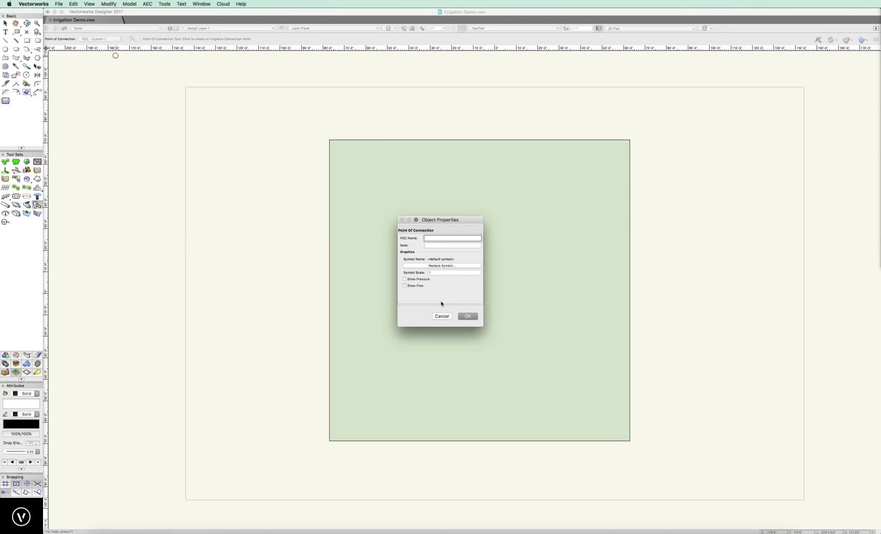
{"action": "left_click", "coordinate": [405, 286]}
{"action": "left_click", "coordinate": [404, 285]}
{"action": "left_click", "coordinate": [447, 315]}
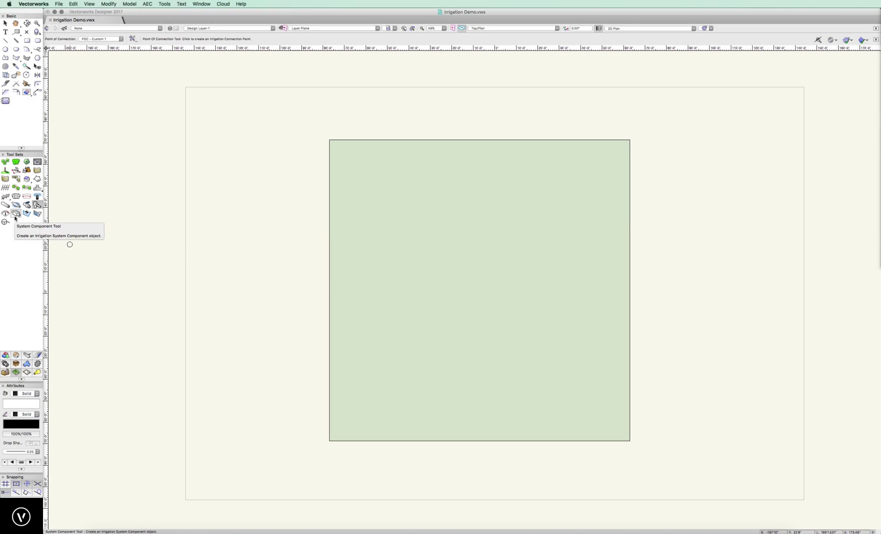